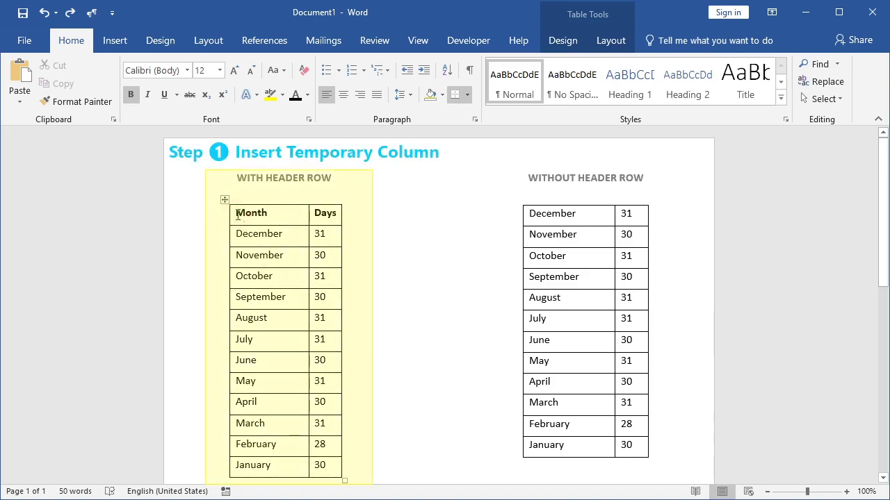
Insert a blank temporary column left of the Month column using Insert Left.
click(604, 42)
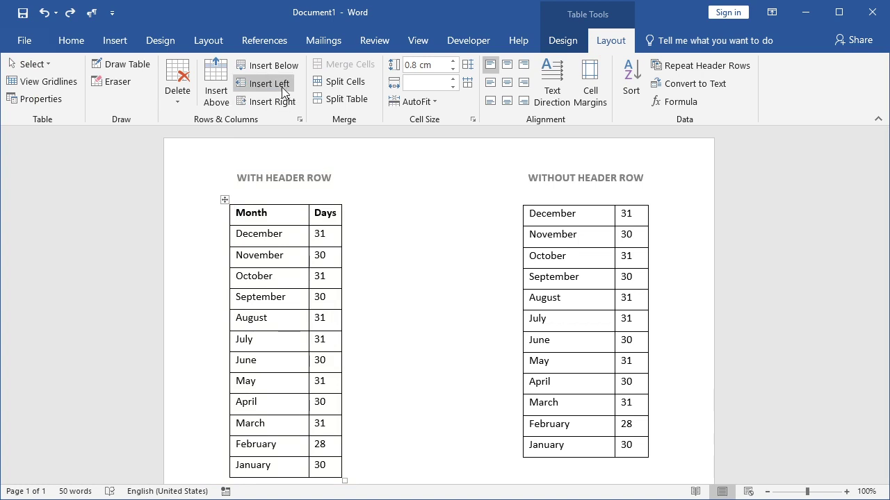
click(282, 89)
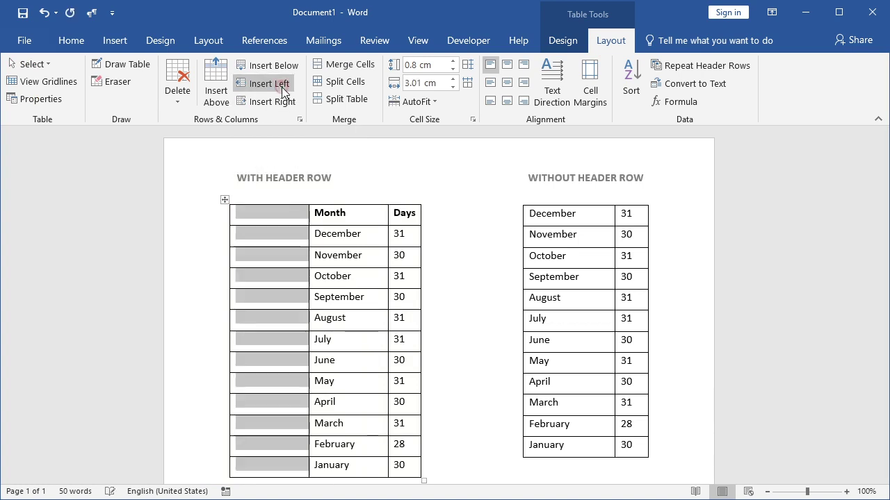
click(265, 235)
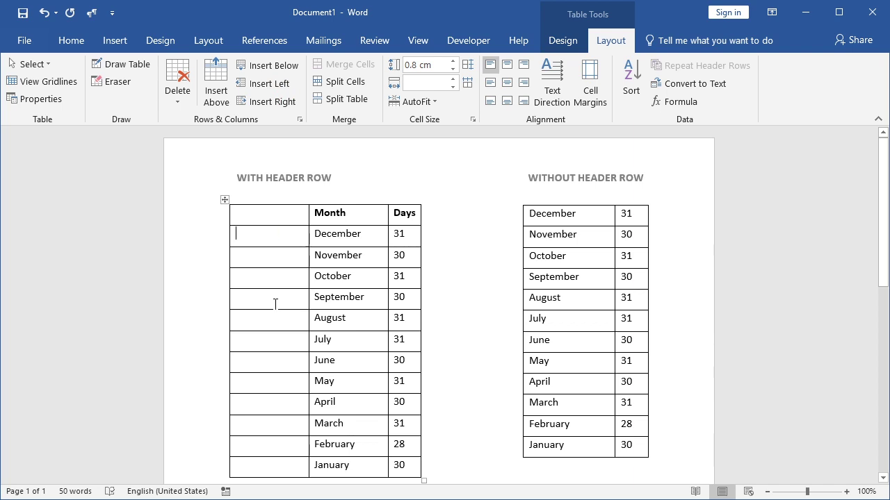
Apply Numbering to the new column's cells beside December through January, giving 1. to 12.
click(69, 41)
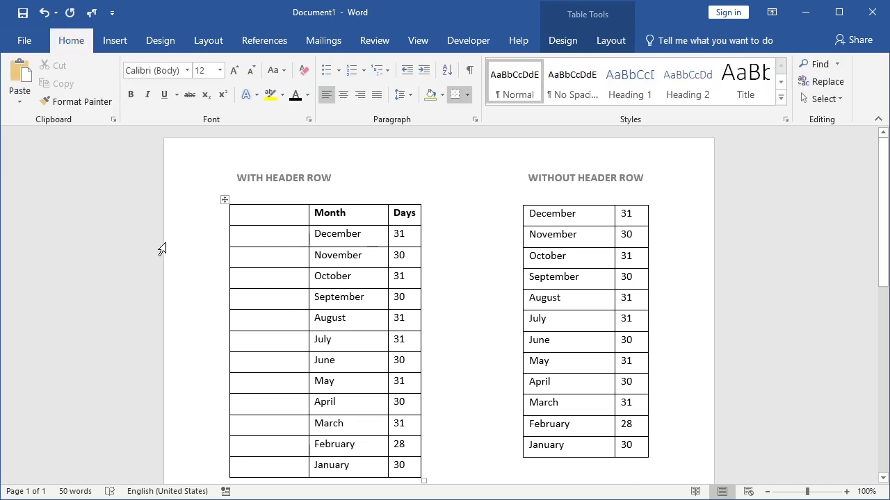
drag(244, 233, 275, 467)
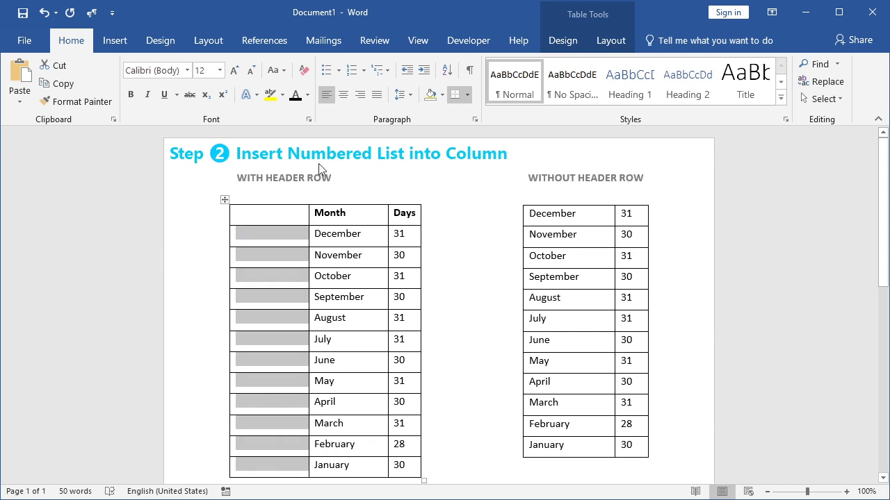
click(353, 74)
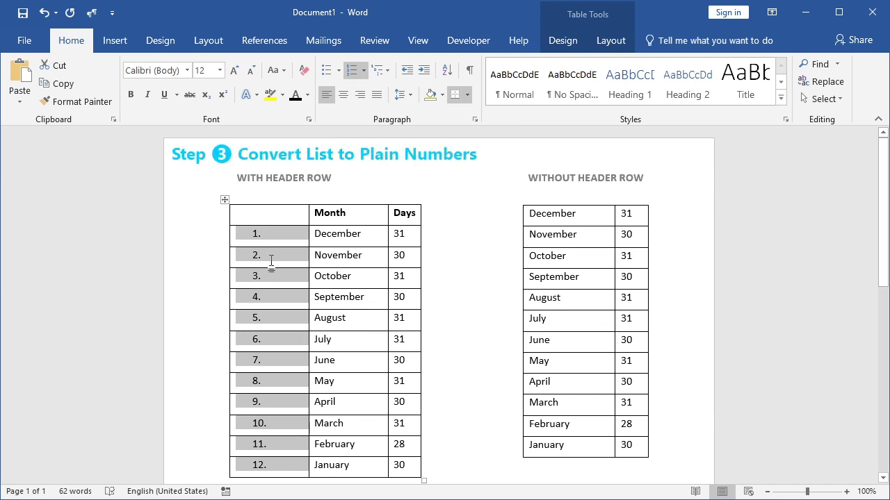
click(254, 240)
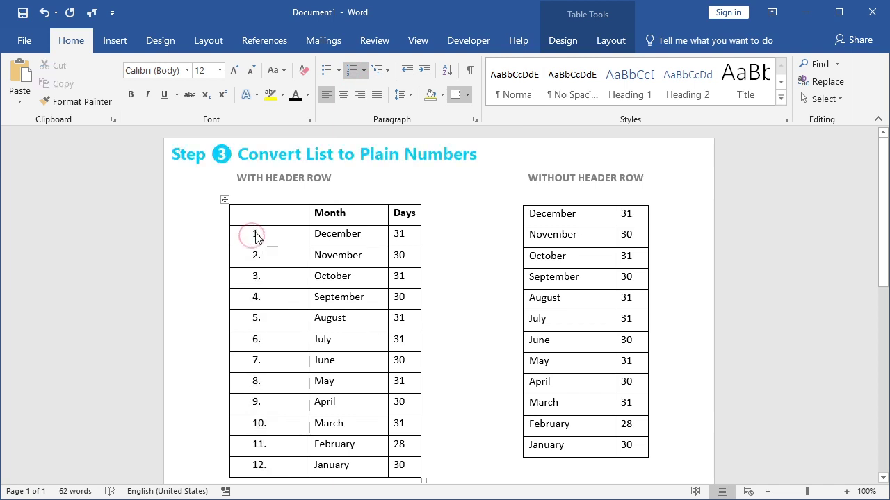
drag(269, 239, 262, 466)
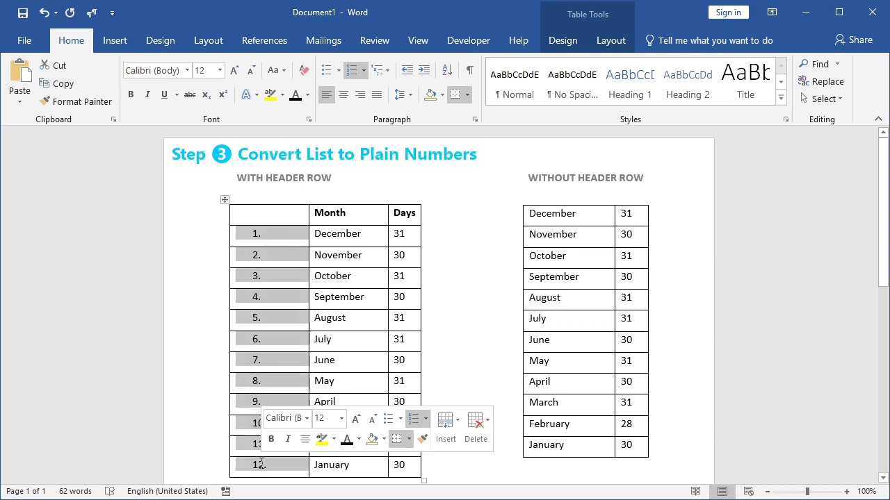
right_click(263, 258)
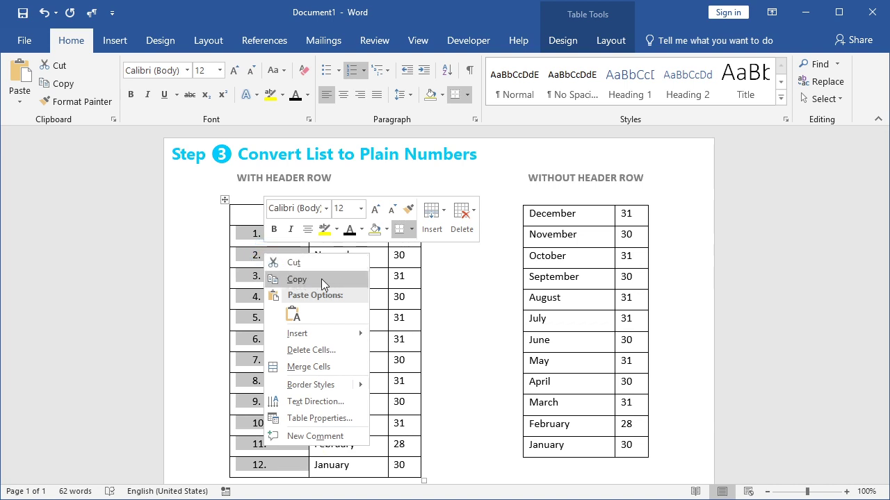
click(321, 279)
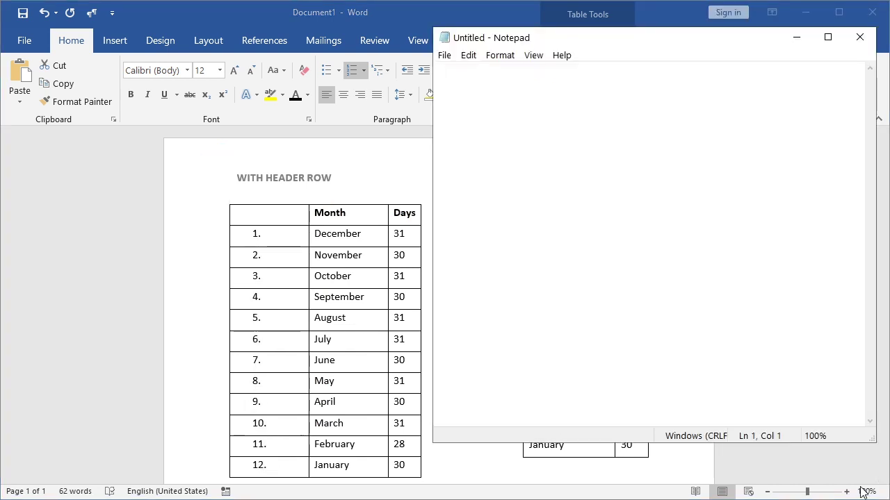
Paste the numbers into Notepad as plain lines 1. to 12. and copy them again.
right_click(483, 84)
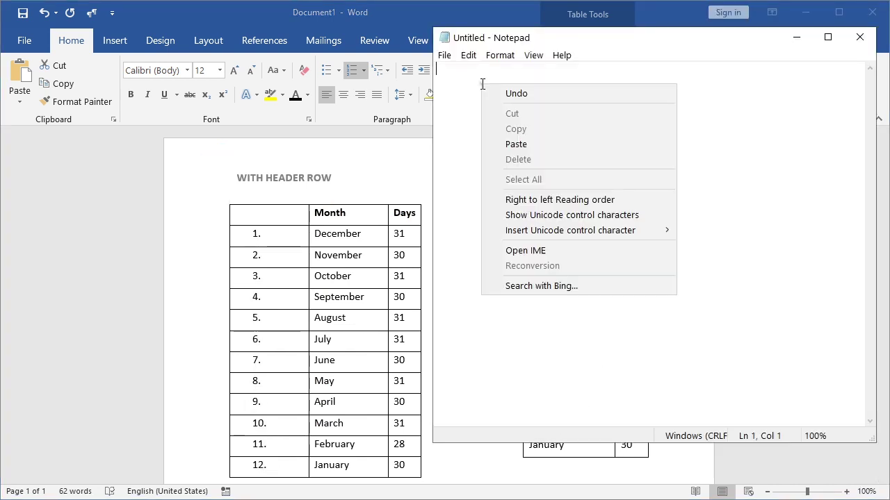
click(526, 146)
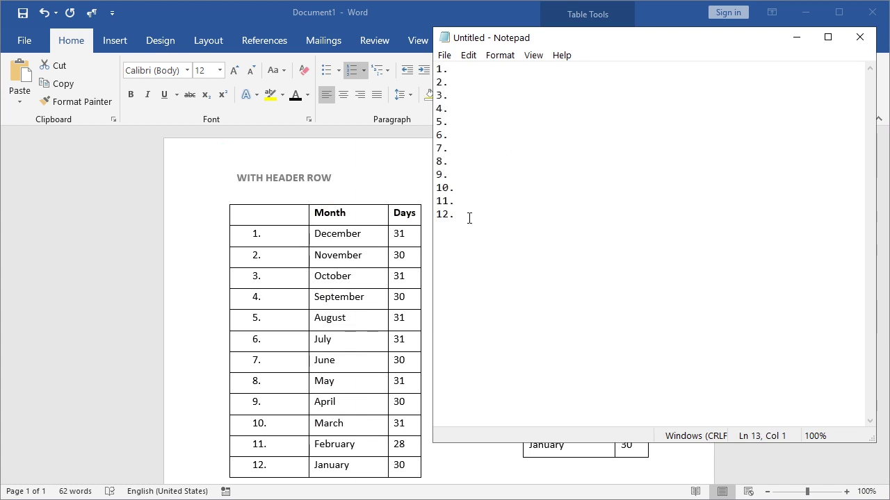
drag(459, 214, 415, 66)
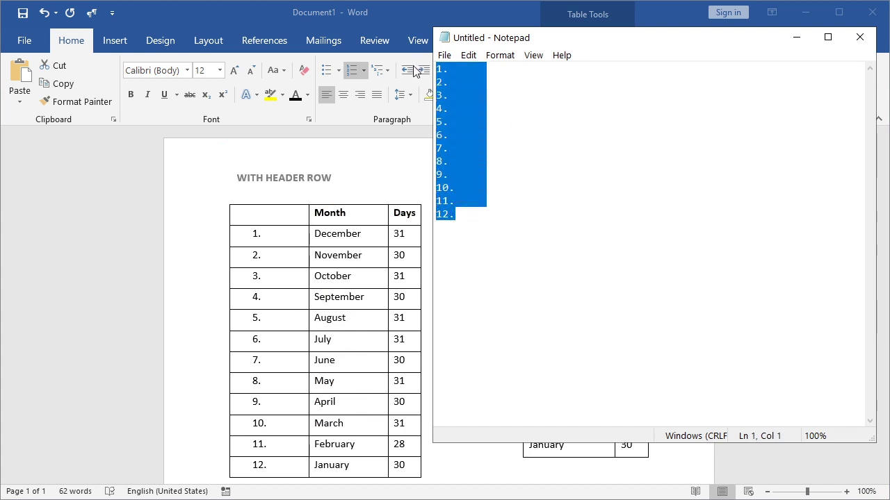
right_click(455, 107)
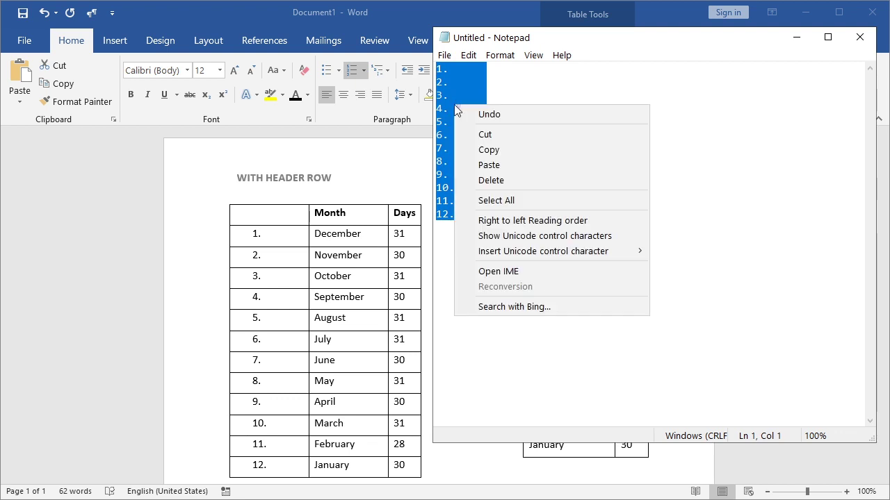
click(545, 146)
Paste the numbers over Word's numbered column as Keep Text Only, giving plain 1. to 12.
click(798, 40)
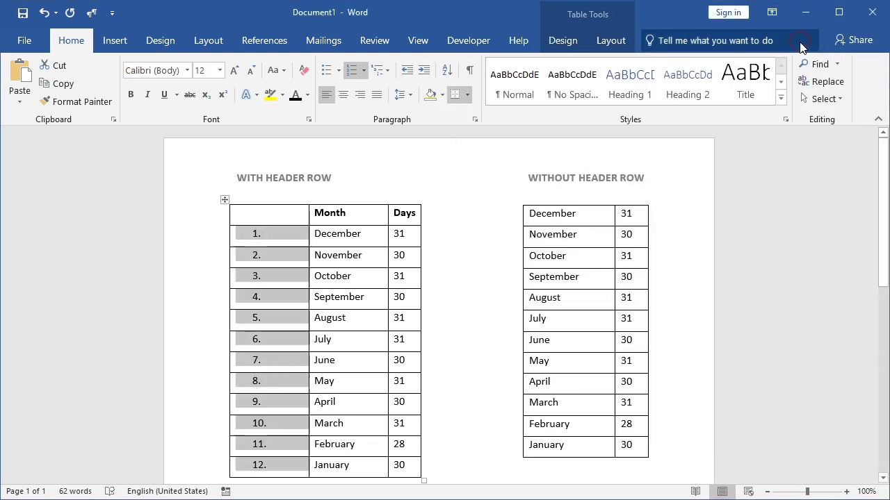
right_click(260, 236)
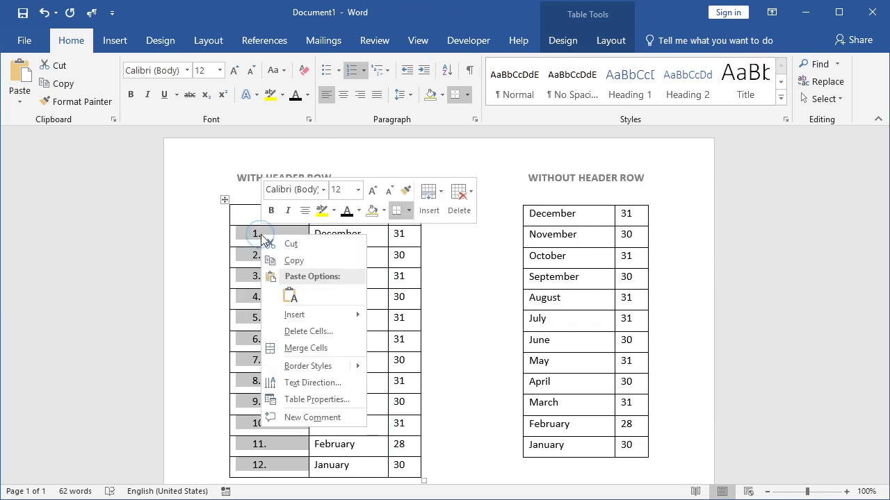
click(296, 298)
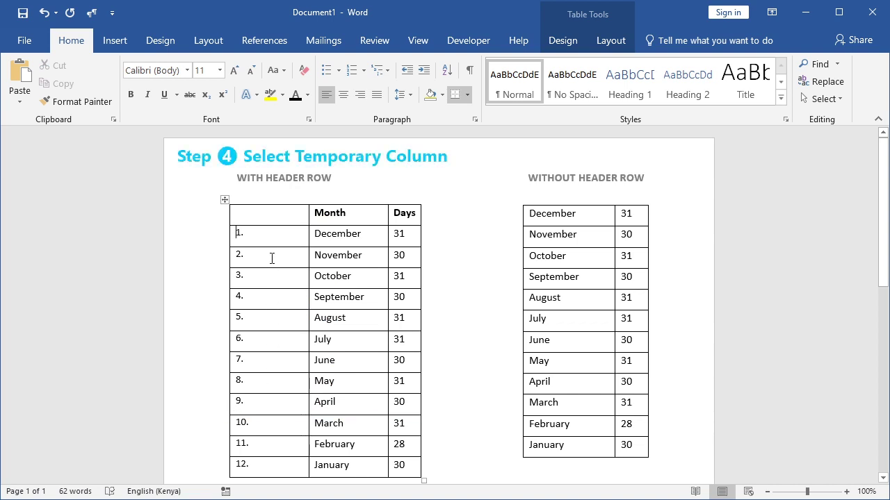
Select the whole temporary numbered column and bring up the Table Tools Layout commands.
click(270, 207)
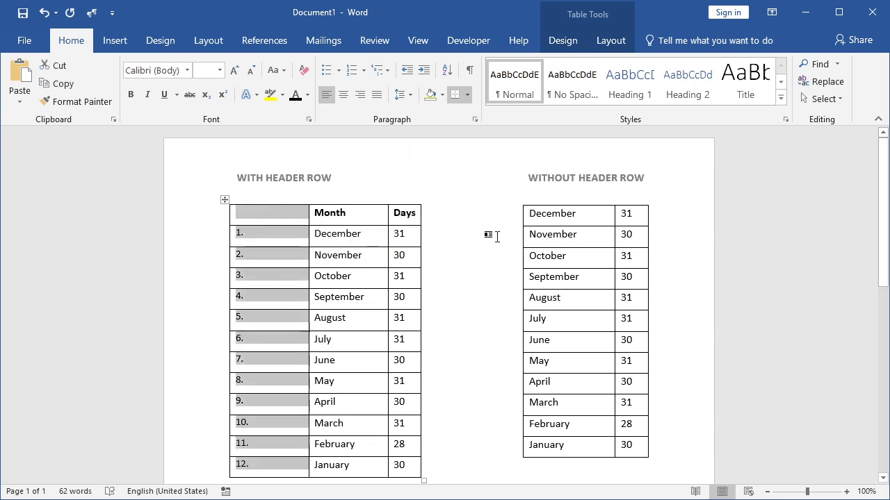
click(622, 43)
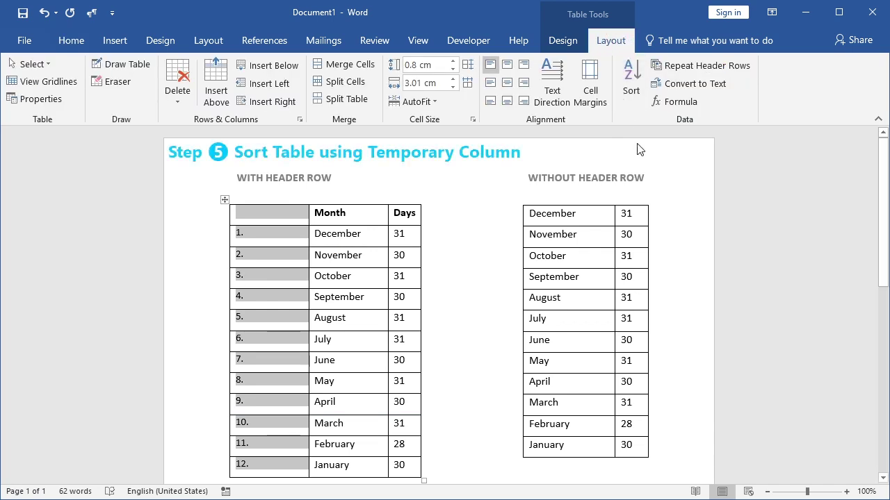
Sort the table by Column 1, type Number, using Paragraphs, Descending, so months run January–December.
click(632, 90)
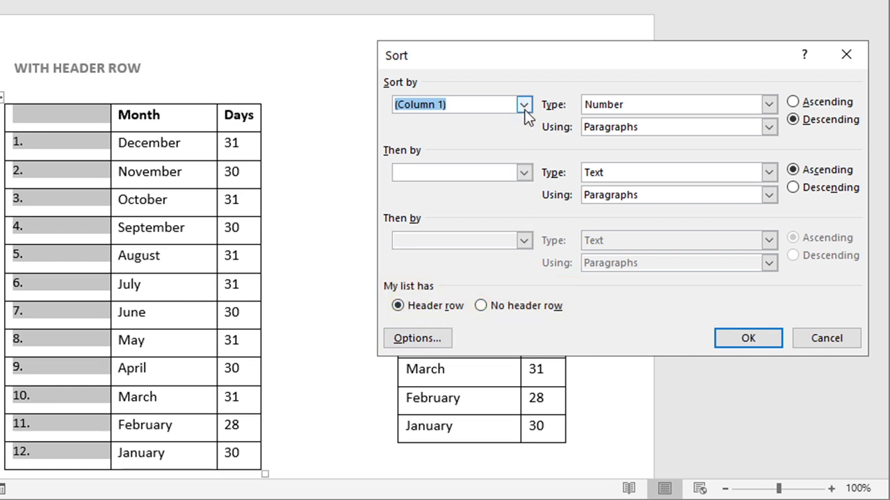
click(524, 106)
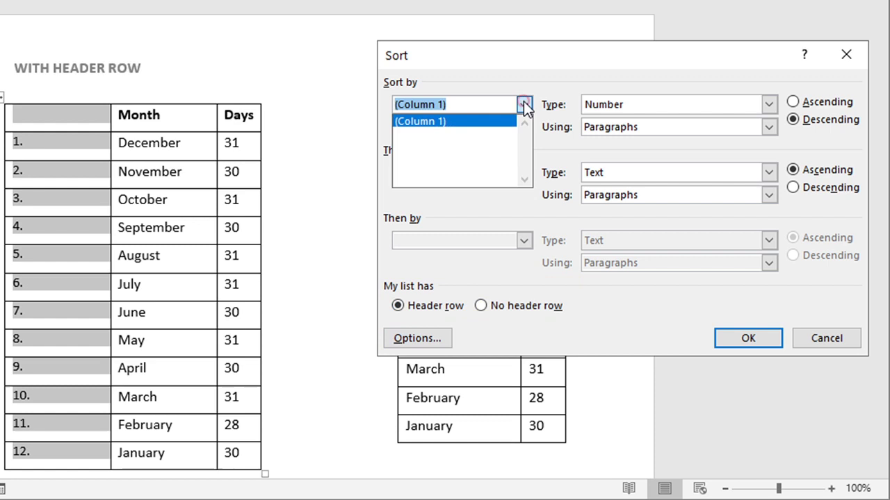
click(449, 123)
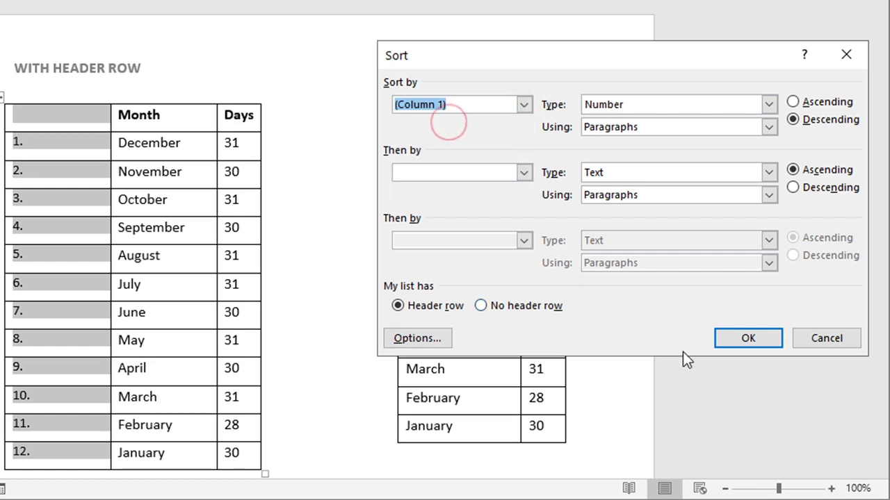
click(767, 108)
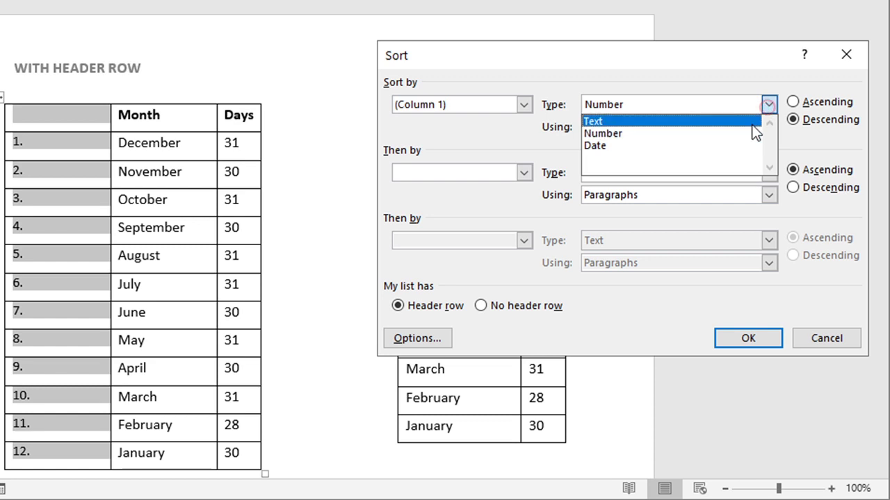
click(695, 138)
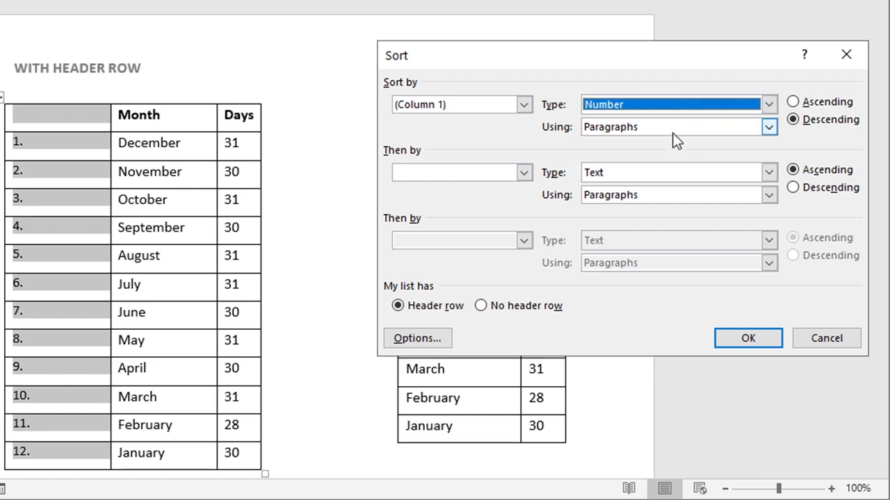
click(768, 128)
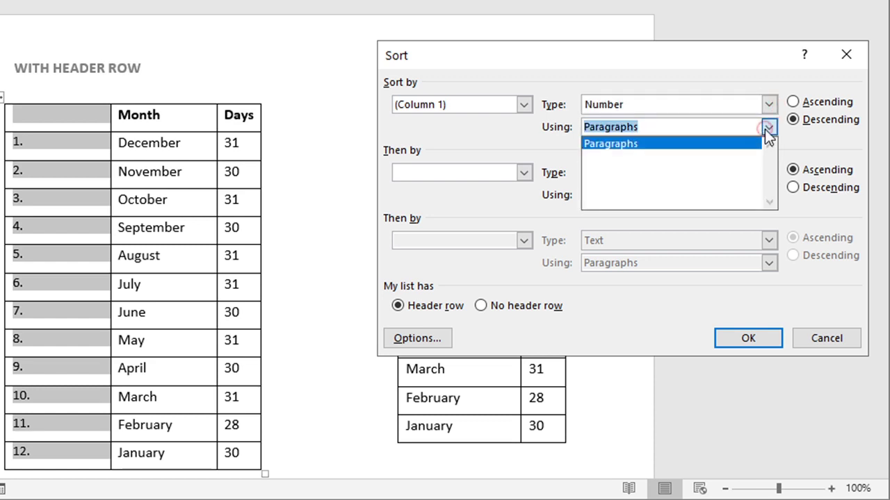
click(649, 146)
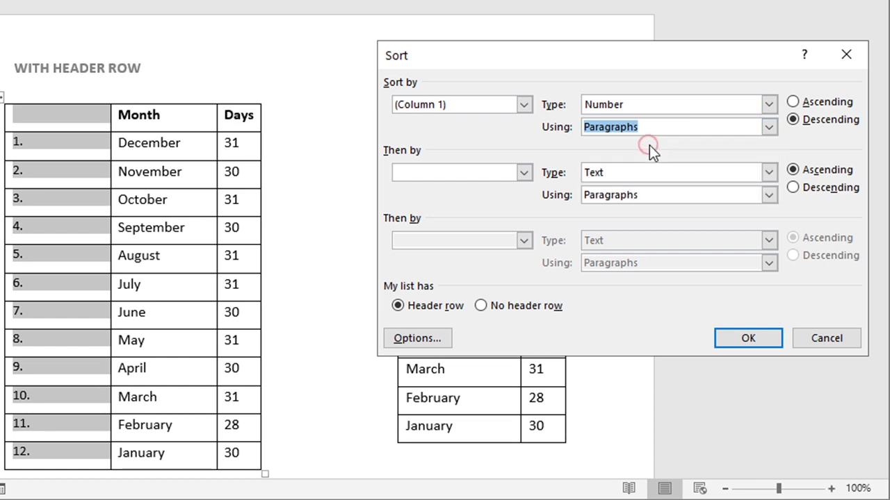
click(793, 121)
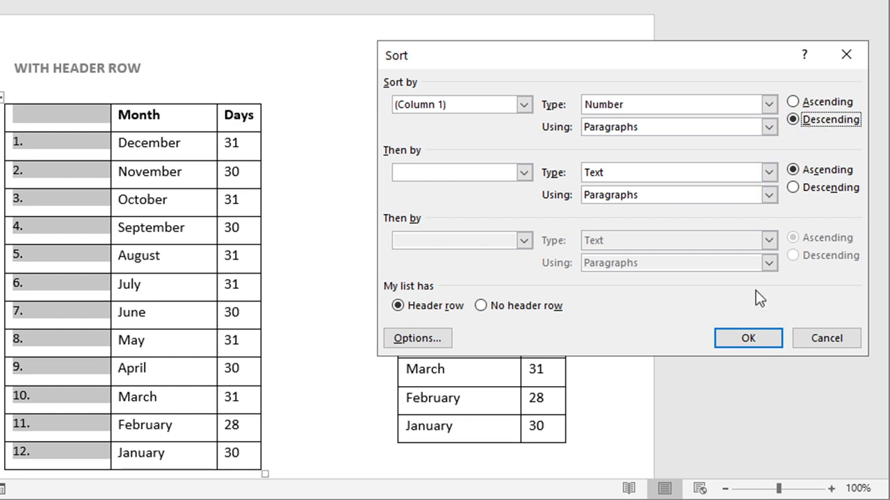
click(759, 340)
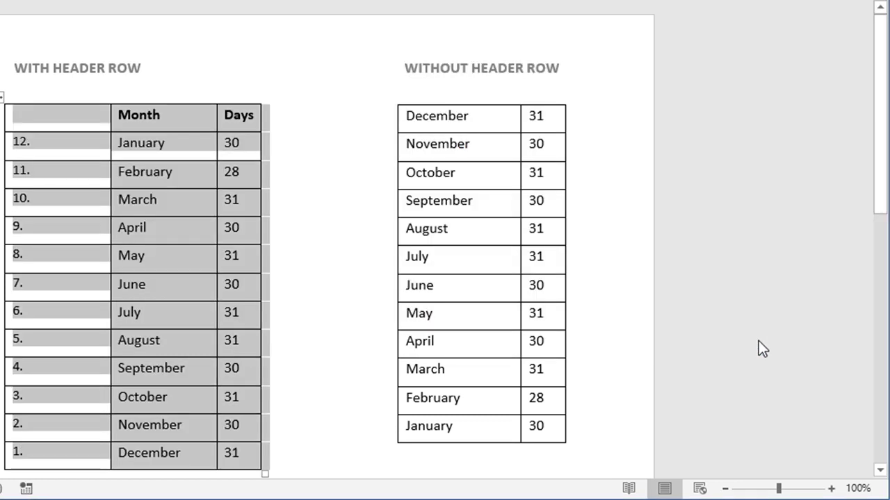
Delete the temporary numbered column, leaving Month and Days ordered January through December.
click(42, 122)
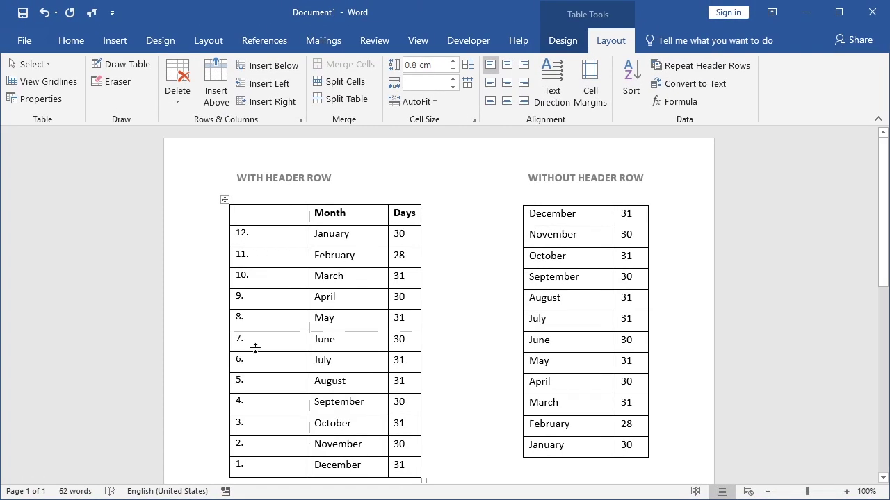
click(266, 202)
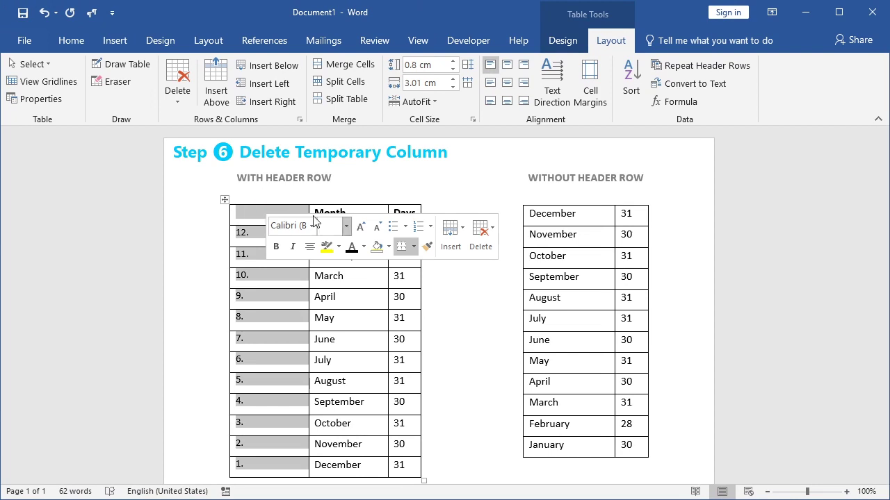
click(492, 251)
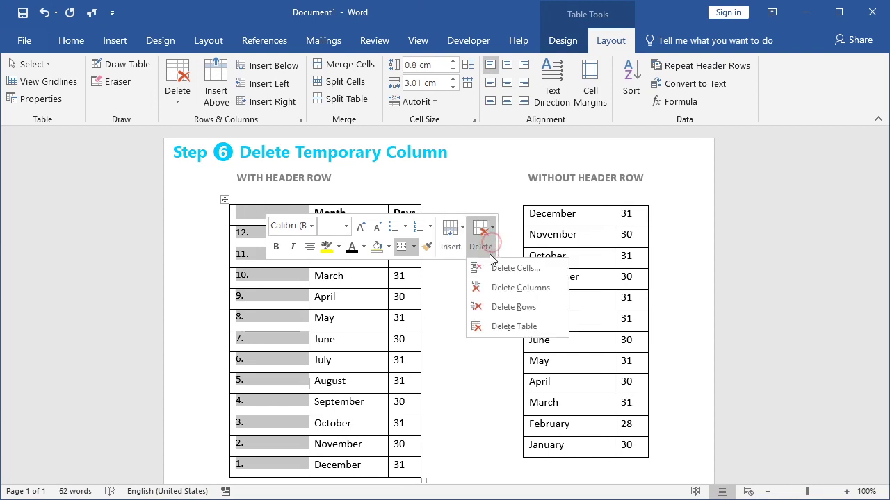
click(537, 292)
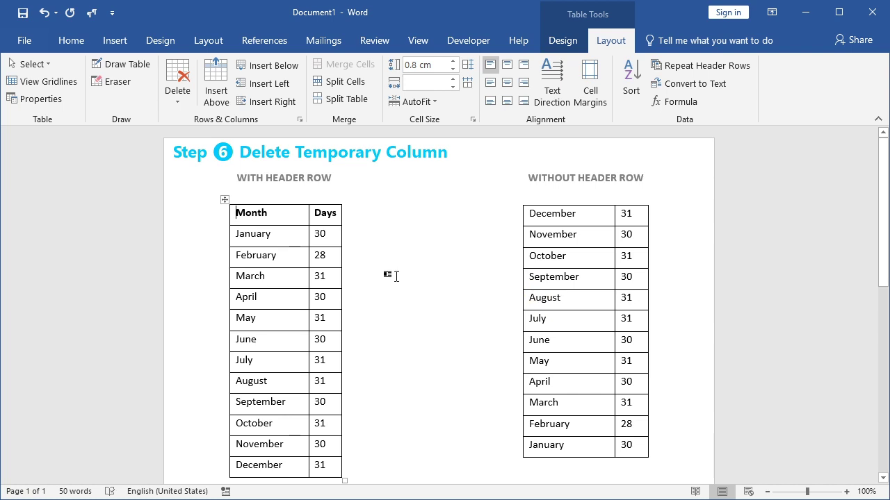
click(401, 279)
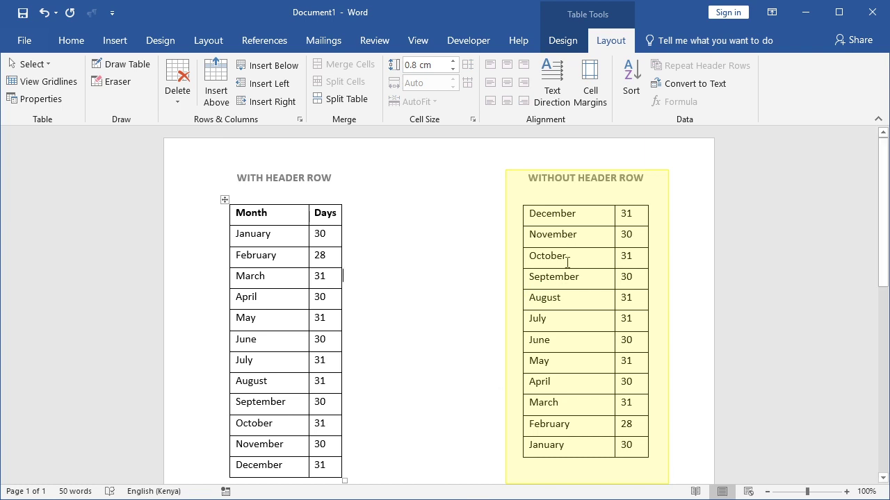
Insert a first column in the no-header table and number it 1. to 12. beside December–January.
click(531, 215)
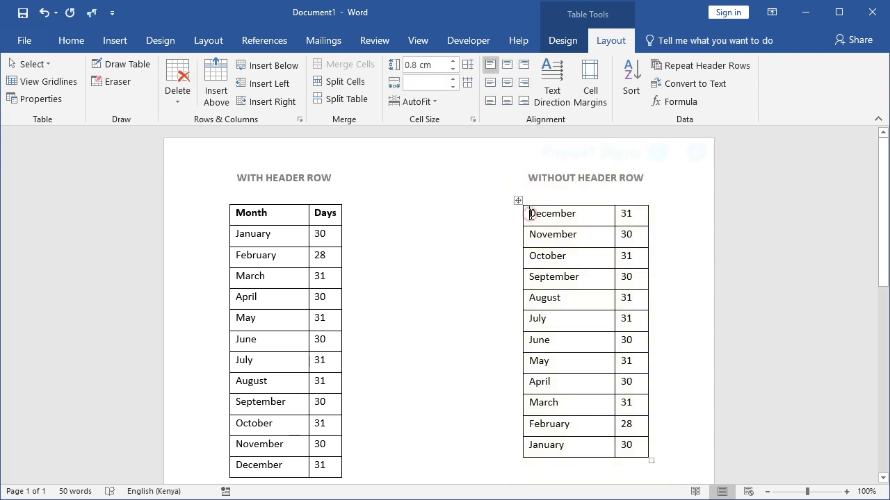
click(269, 84)
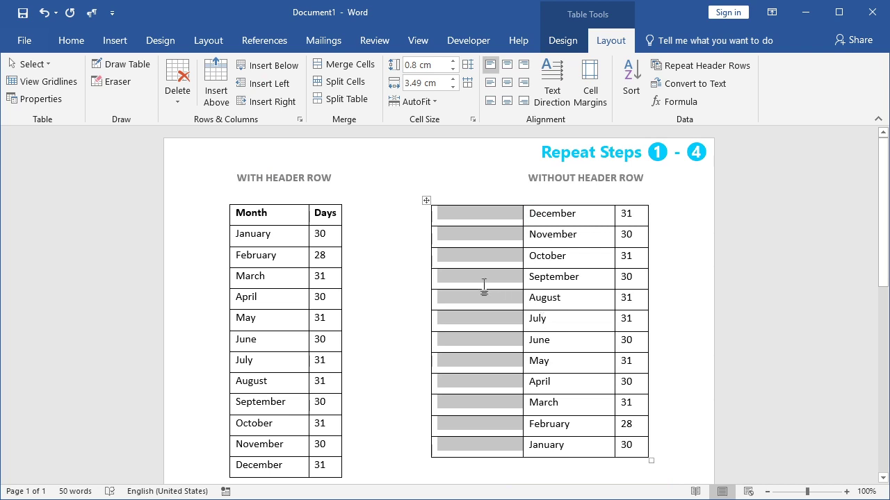
click(71, 44)
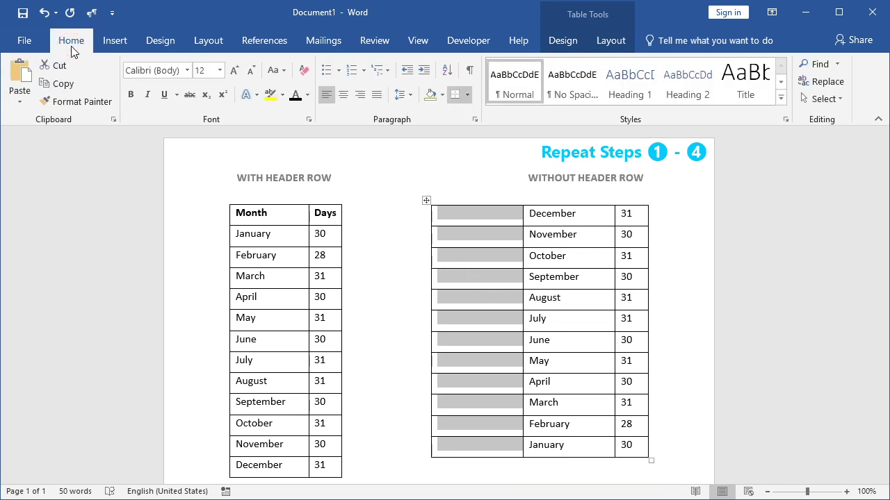
click(345, 74)
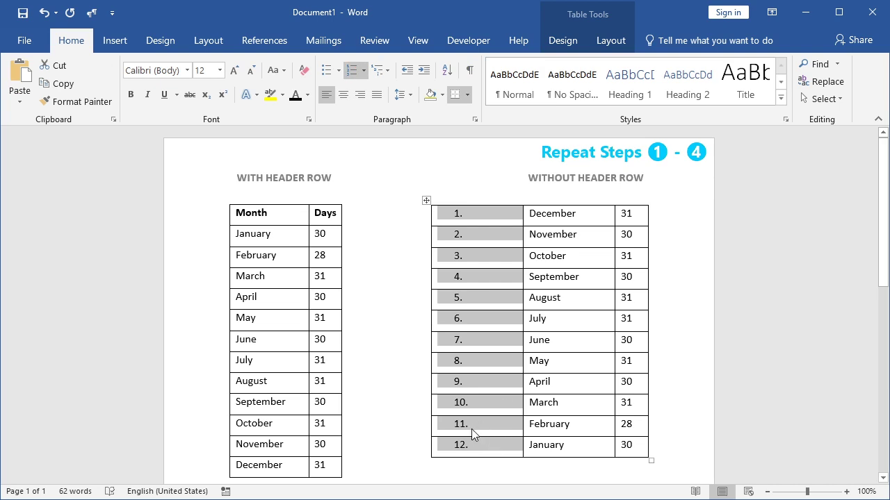
mouse_move(477, 443)
mouse_down()
mouse_move(450, 429)
mouse_move(444, 220)
mouse_up()
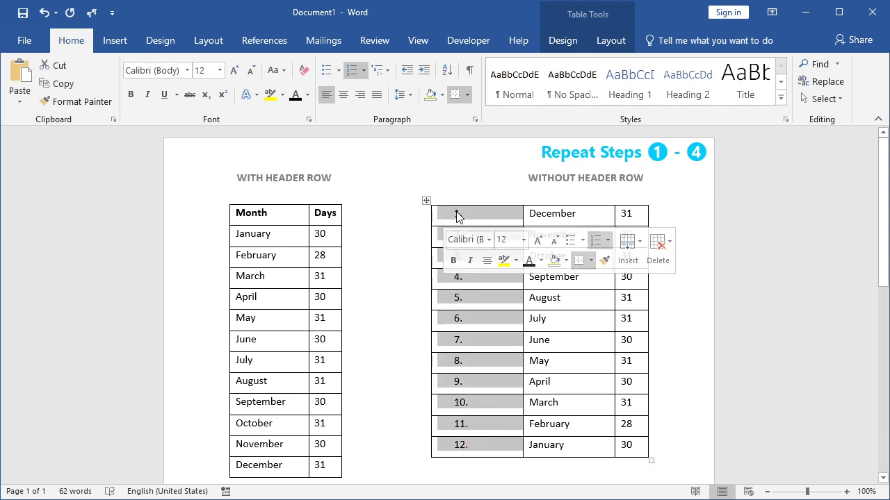
Copy the numbered column into Notepad as plain lines 1. to 12. and copy them back out.
right_click(457, 213)
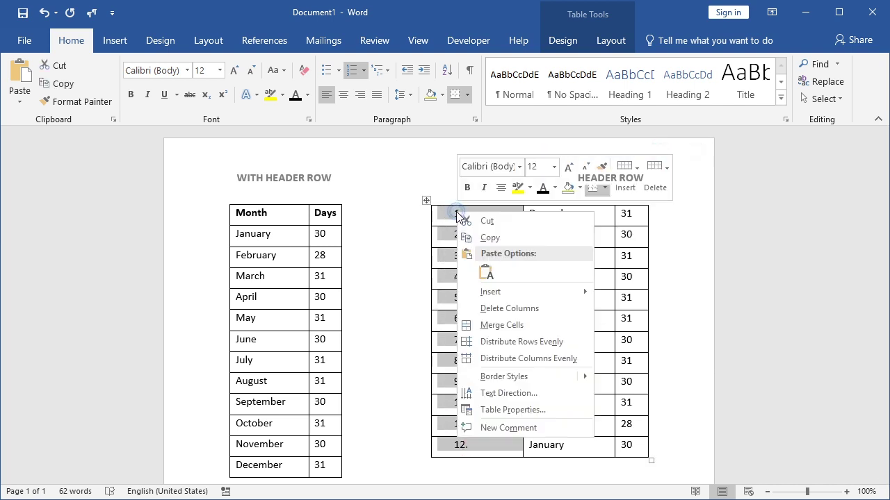
click(501, 237)
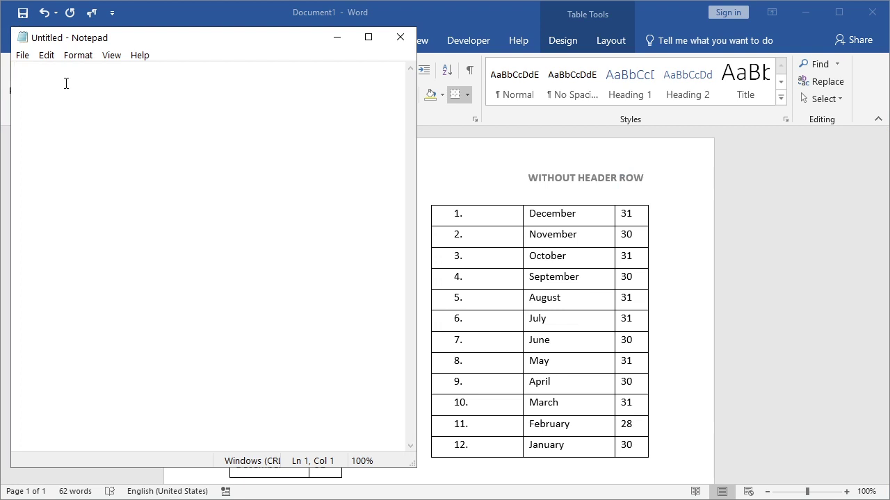
right_click(66, 82)
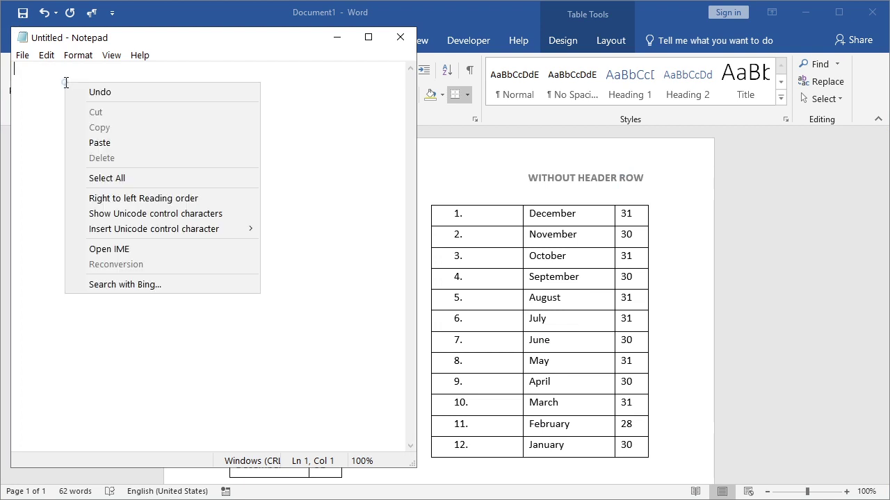
click(96, 146)
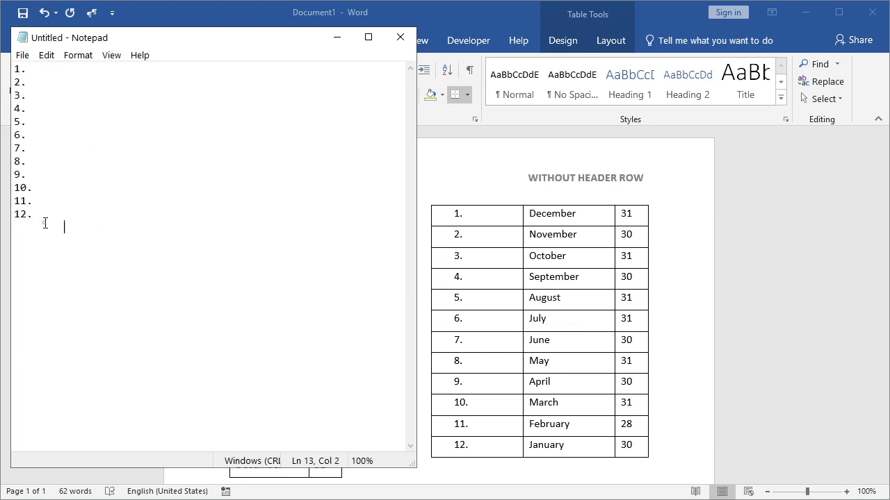
drag(34, 214, 2, 65)
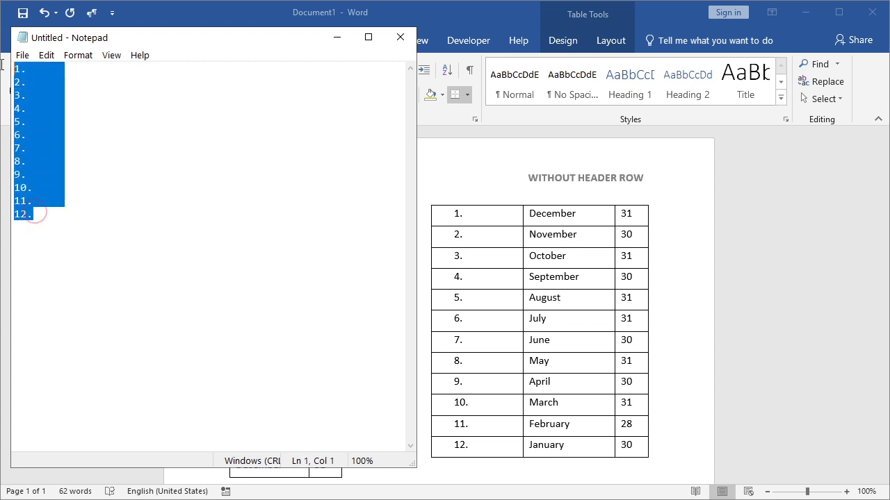
right_click(27, 101)
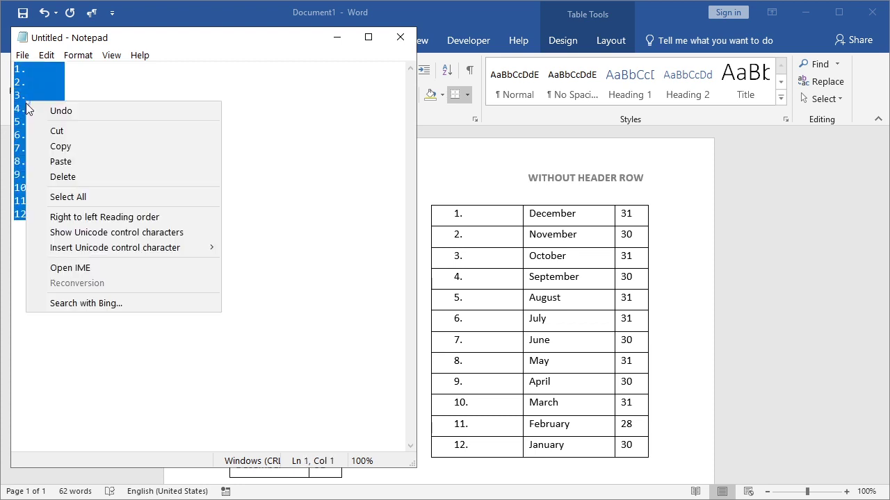
click(100, 146)
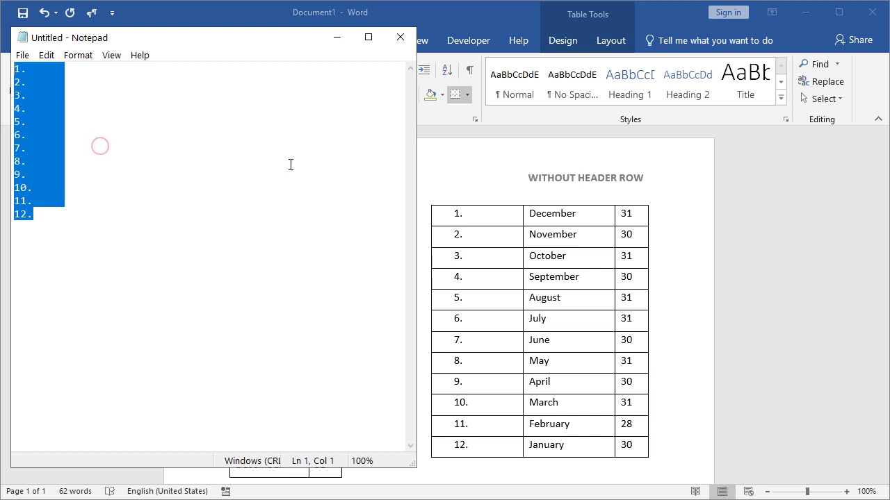
click(342, 38)
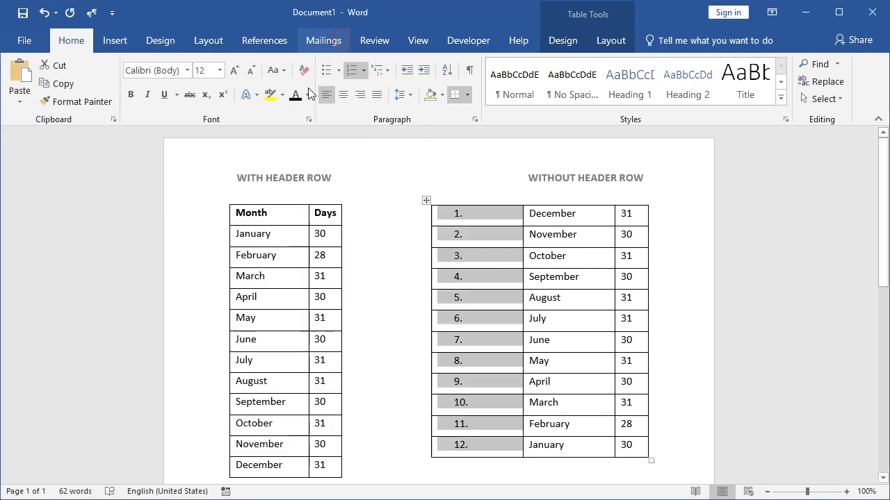
Paste plain-text numbers 1. to 12. over the first column with Keep Text Only, then reselect it.
right_click(467, 236)
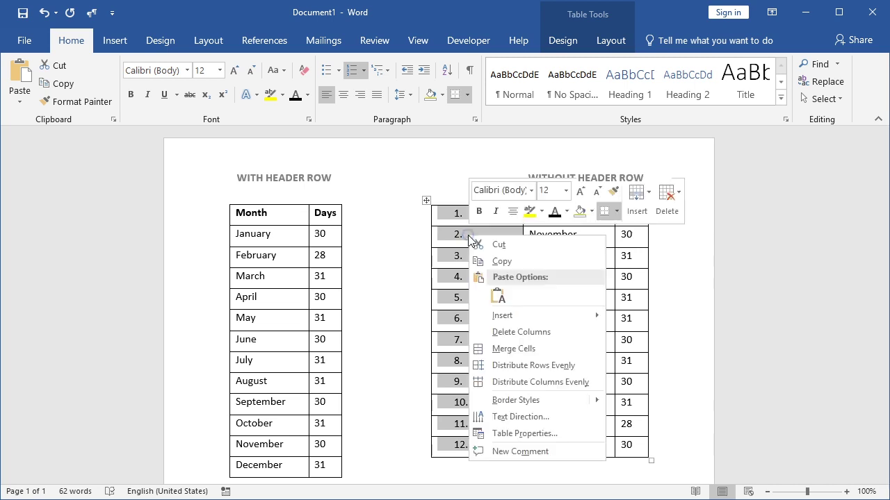
click(498, 299)
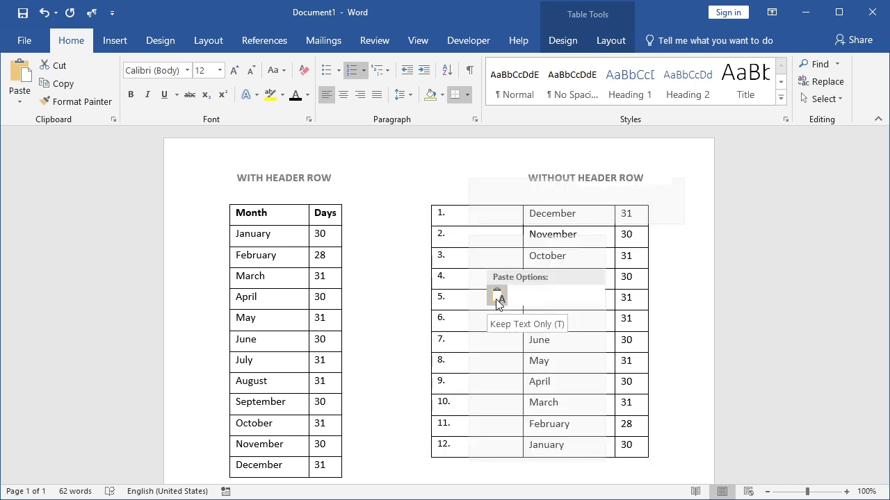
click(496, 299)
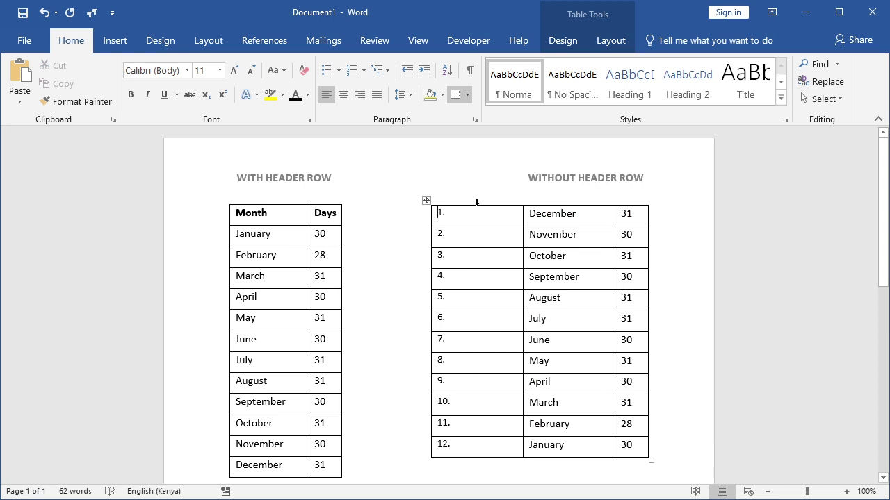
click(477, 202)
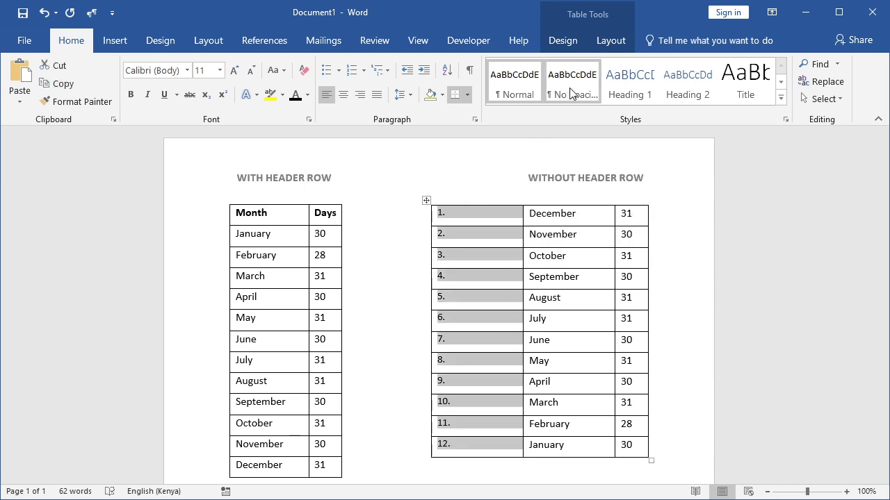
click(602, 46)
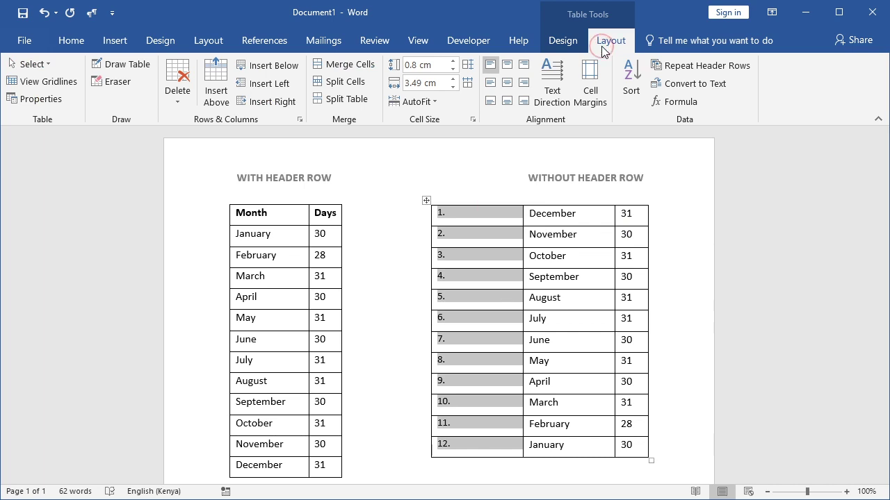
Sort the table by Column 1, type Number, using Paragraphs, in descending order.
click(631, 102)
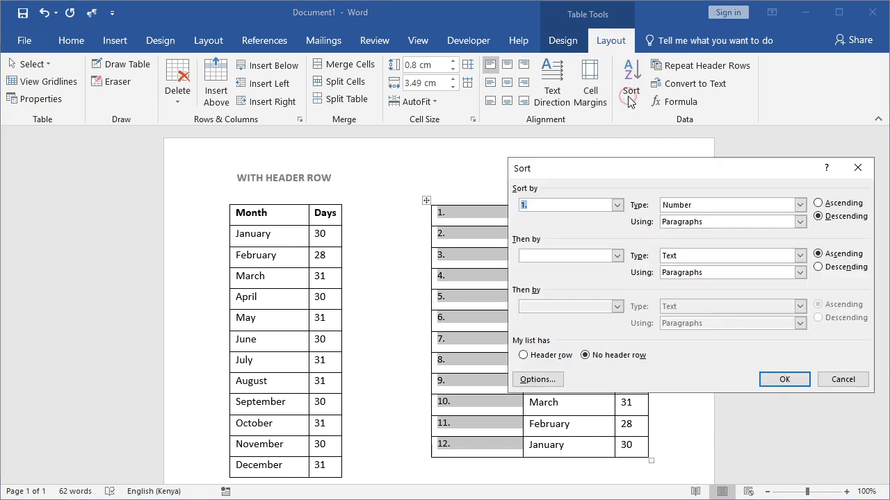
drag(677, 166, 225, 178)
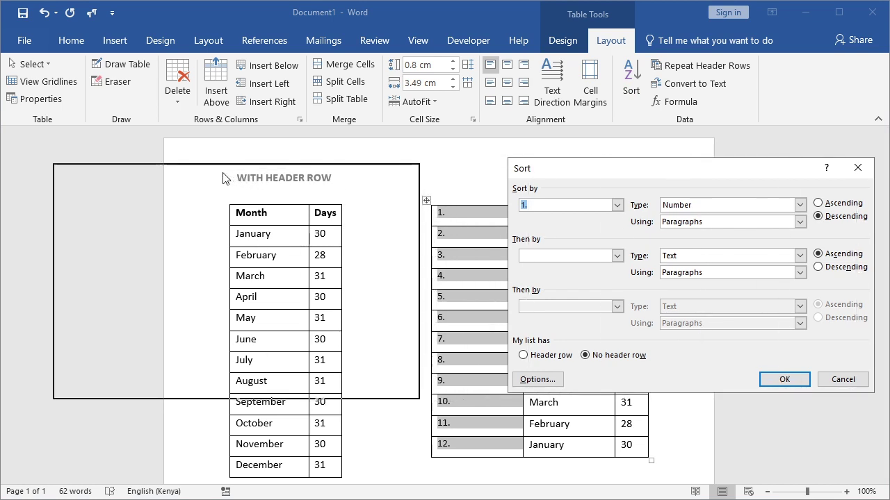
drag(226, 179, 220, 176)
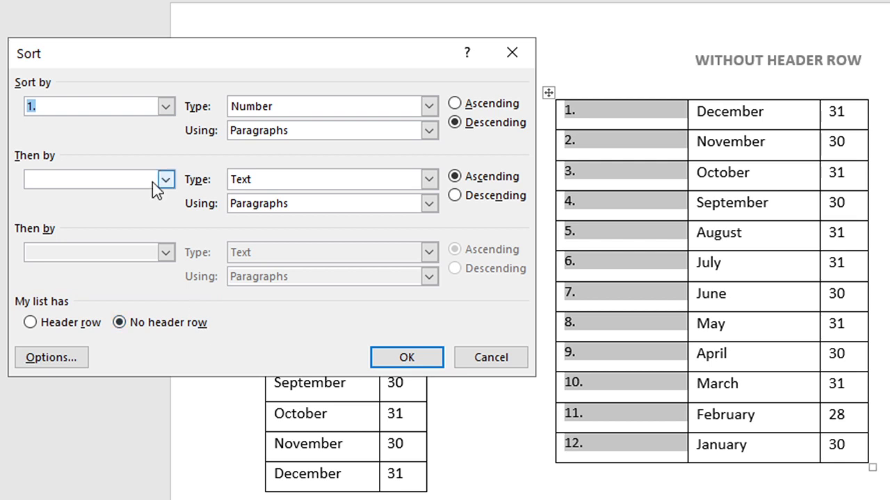
click(169, 106)
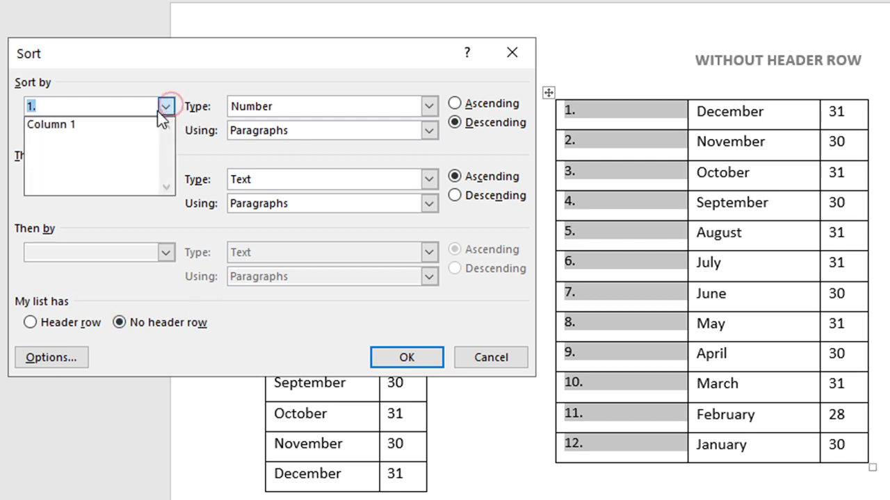
click(131, 124)
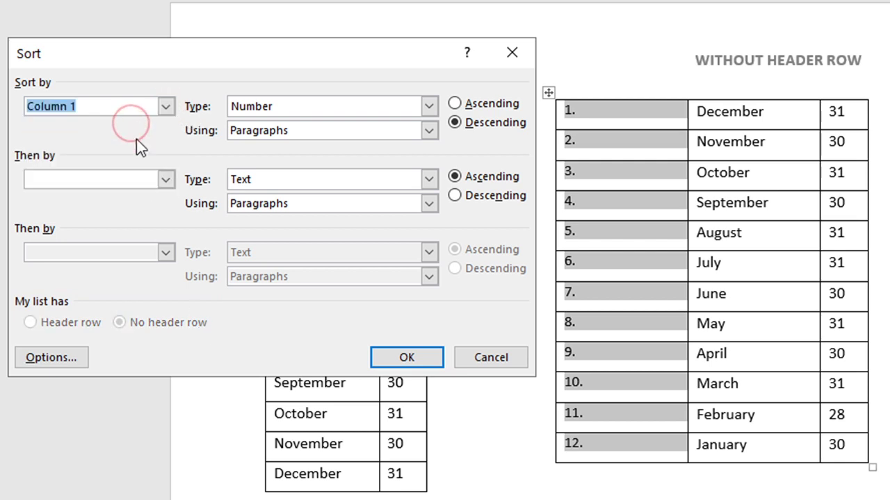
click(421, 111)
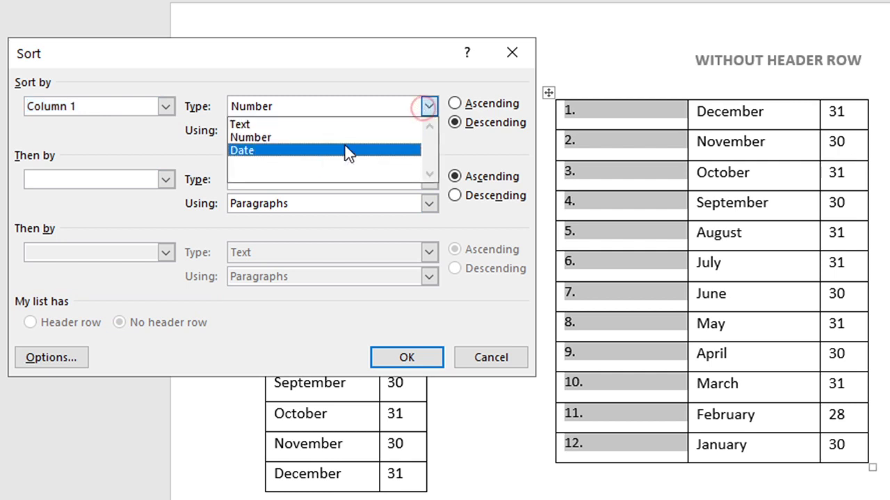
click(321, 139)
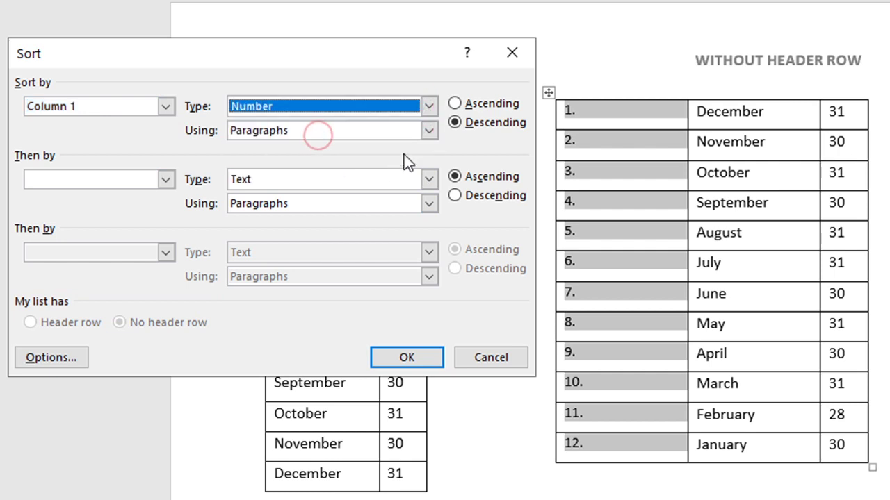
click(428, 134)
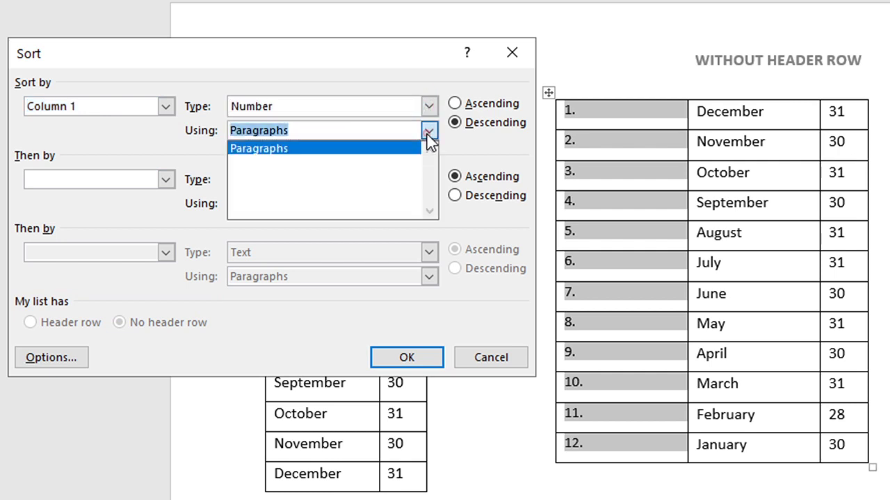
click(381, 147)
click(466, 125)
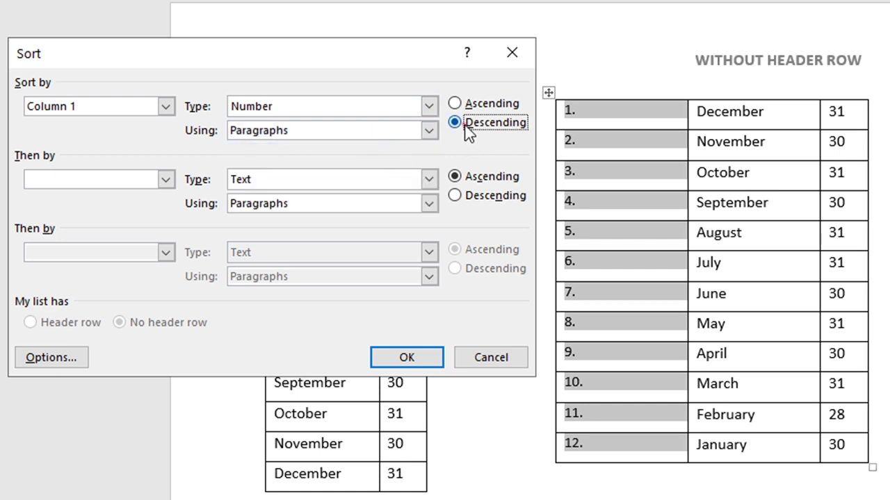
click(409, 358)
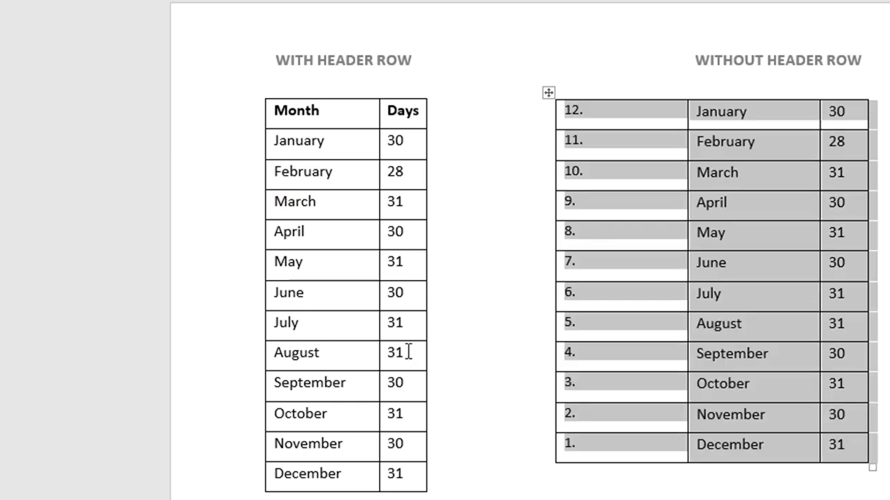
Delete the table's numbered first column, leaving just the month and day columns.
click(672, 478)
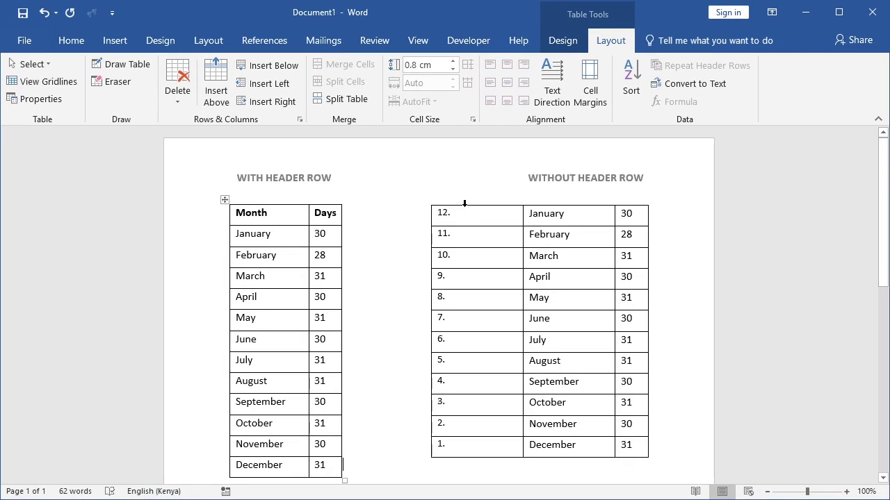
click(464, 203)
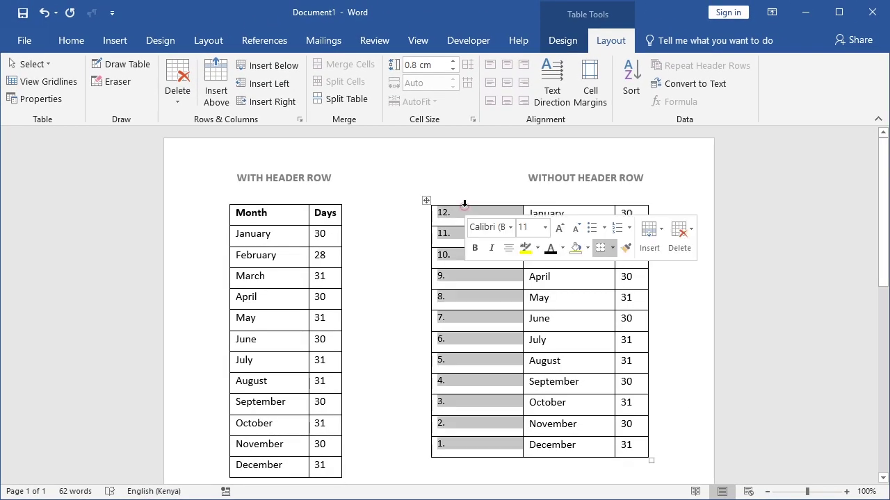
click(693, 233)
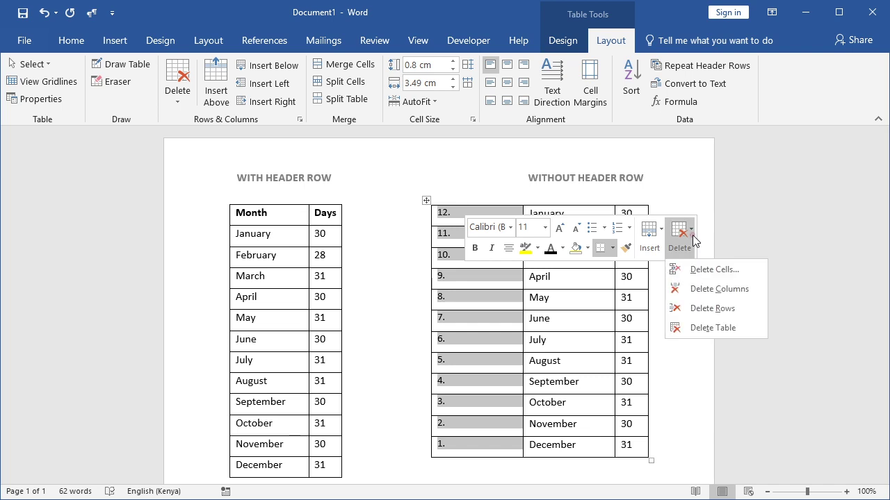
click(702, 289)
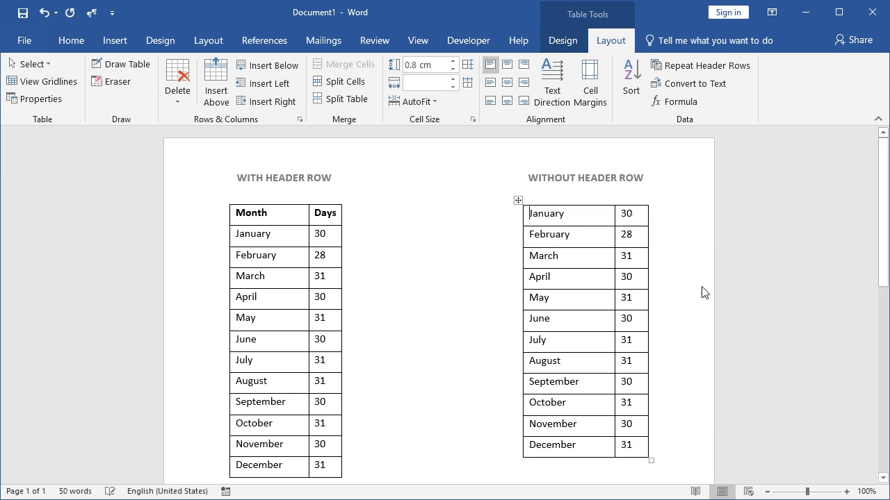
click(495, 458)
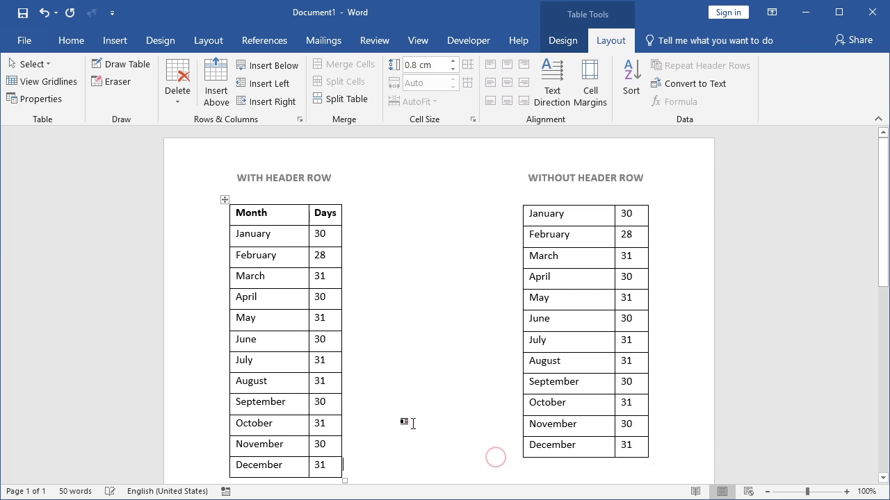